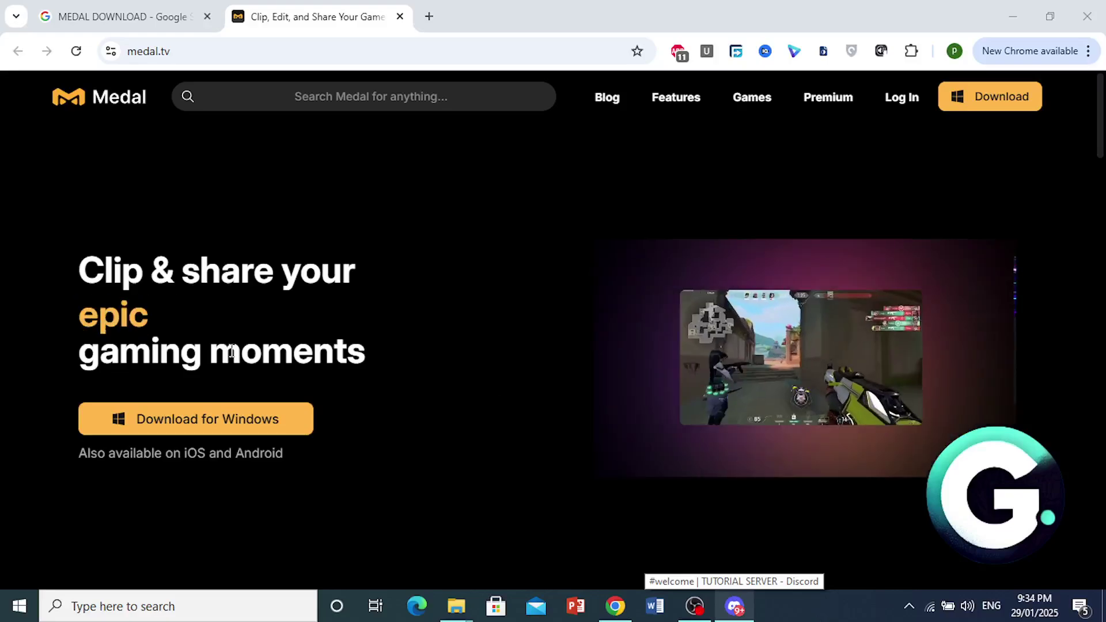
Step: Download Medal for Windows from medal.tv, found via the "MEDAL DOWNLOAD" search, and run the downloaded MedalSetup installer
{"action": "key", "text": "ctrl+Tab"}
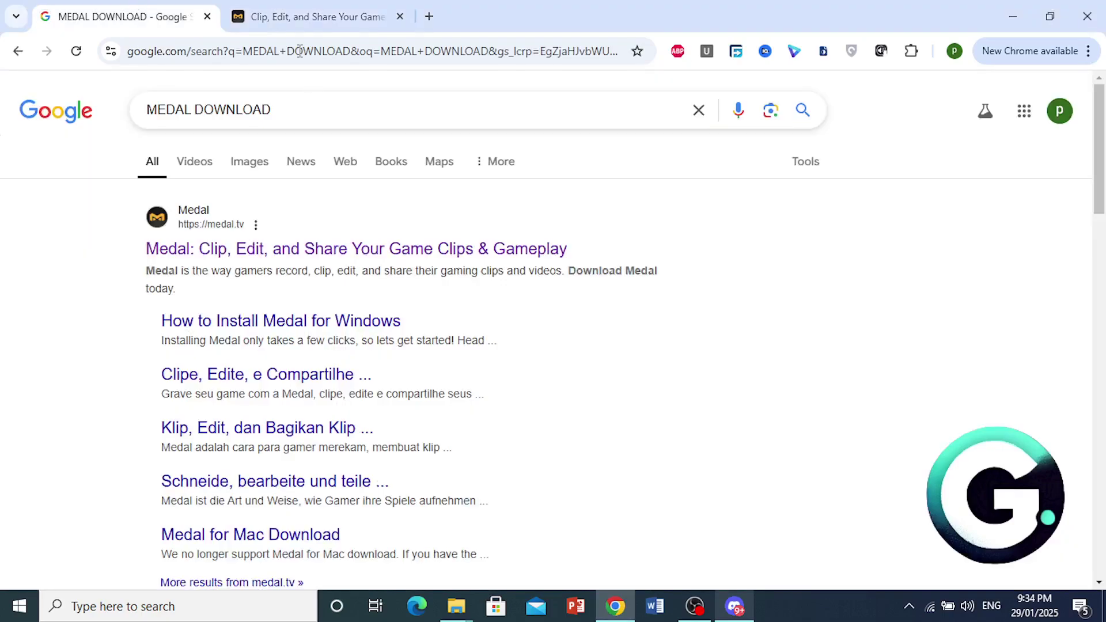
{"action": "left_click_drag", "start_coordinate": [312, 102], "coordinate": [107, 97]}
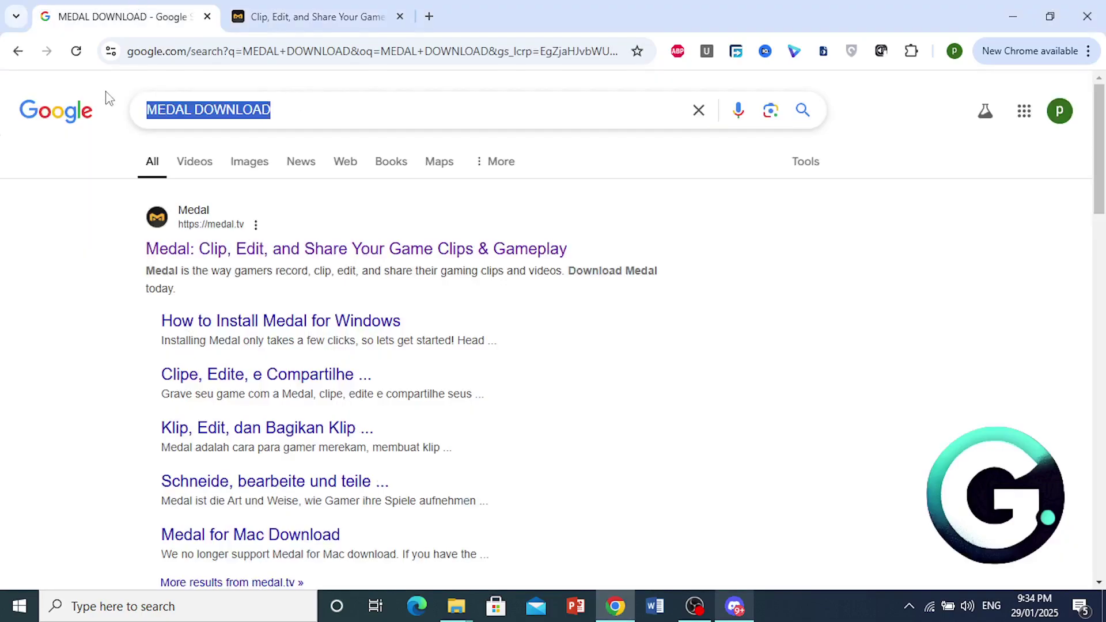
{"action": "left_click", "coordinate": [242, 4]}
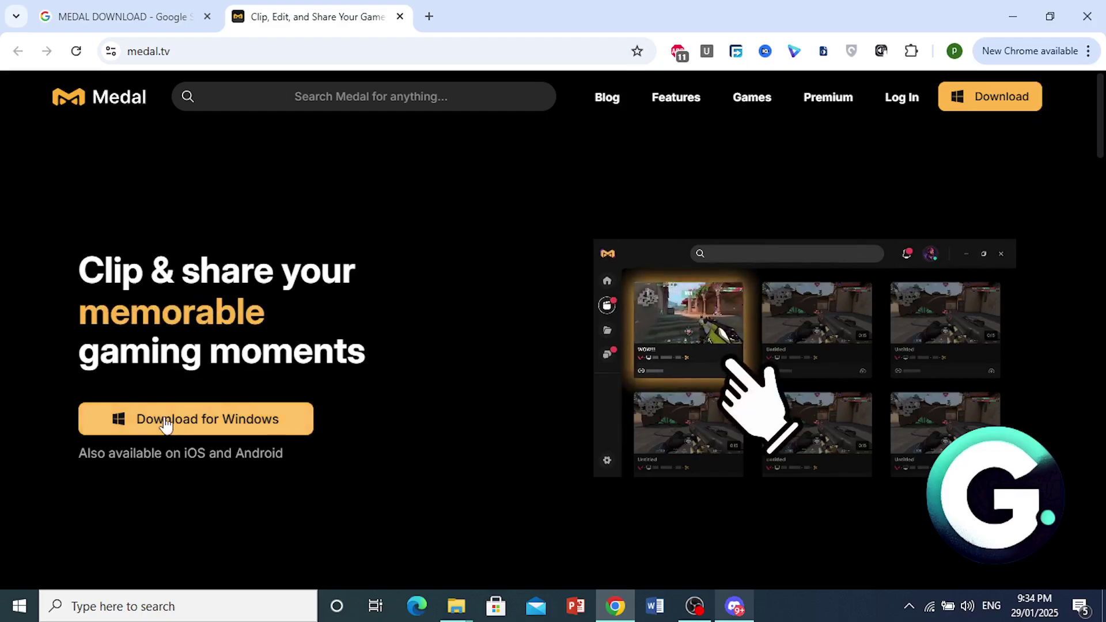
{"action": "left_click", "coordinate": [168, 423]}
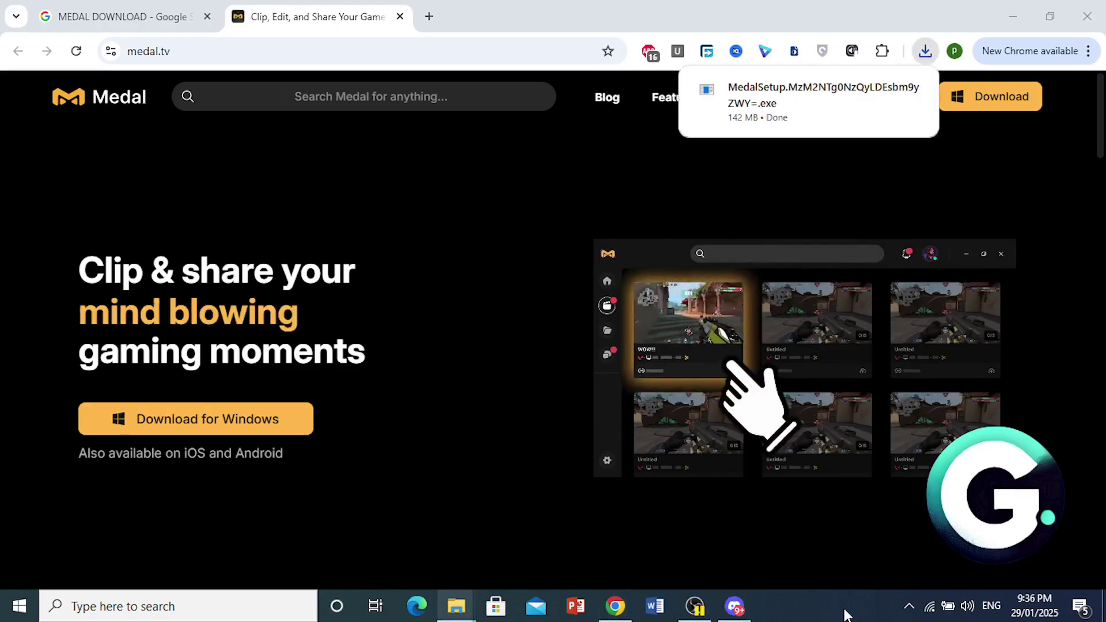
{"action": "left_click", "coordinate": [799, 115]}
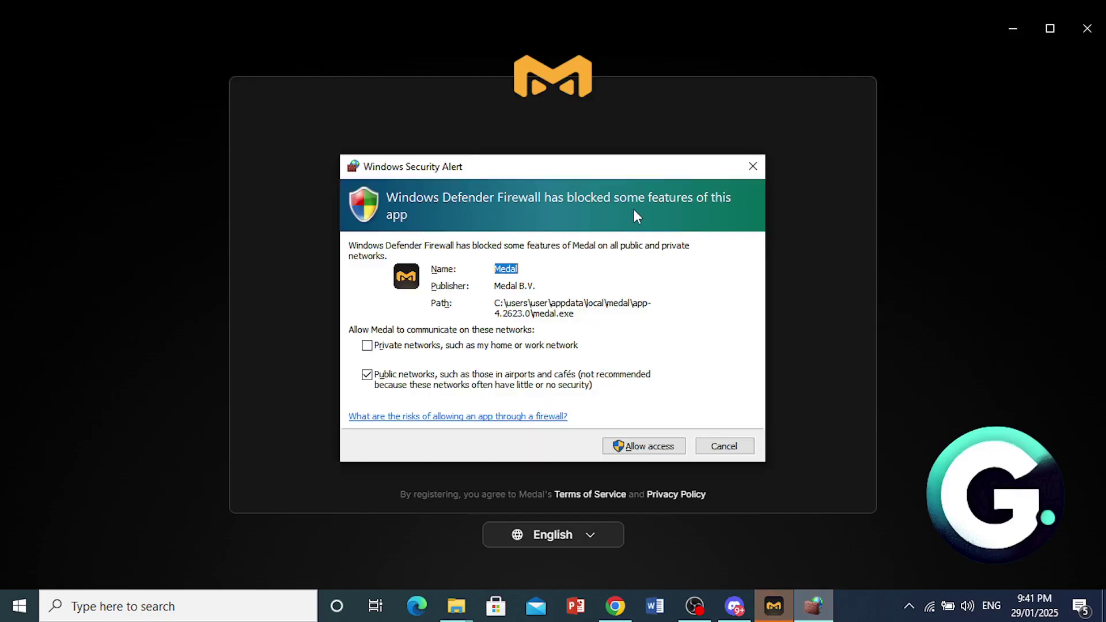
Step: Allow Medal through the Windows Defender Firewall on both private and public networks
{"action": "left_click_drag", "start_coordinate": [493, 166], "coordinate": [507, 167]}
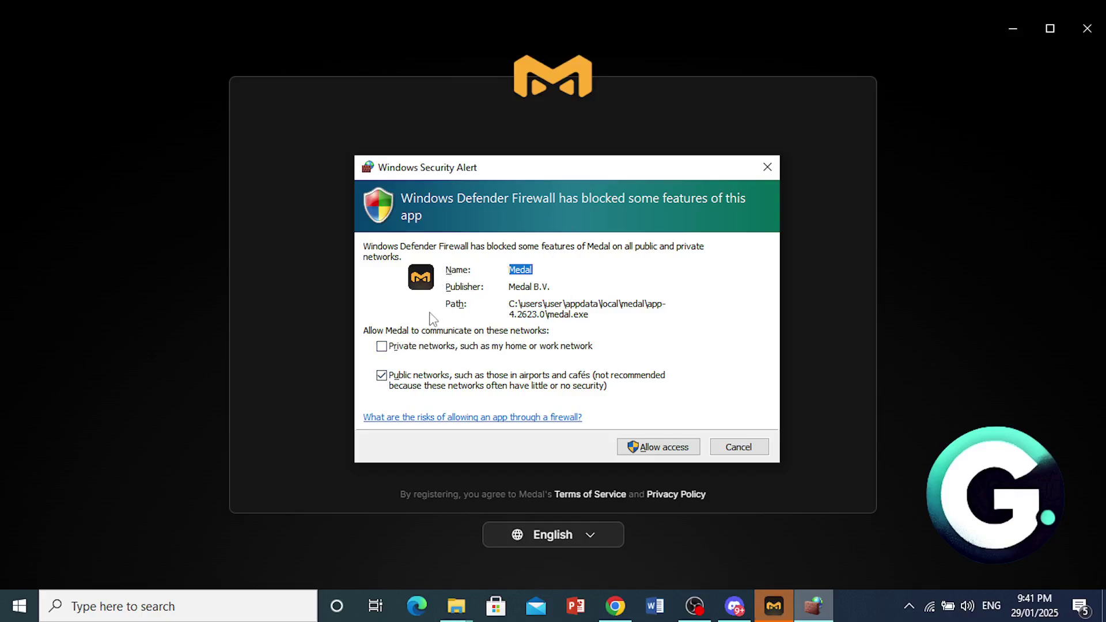
{"action": "left_click", "coordinate": [381, 346]}
{"action": "left_click", "coordinate": [683, 454]}
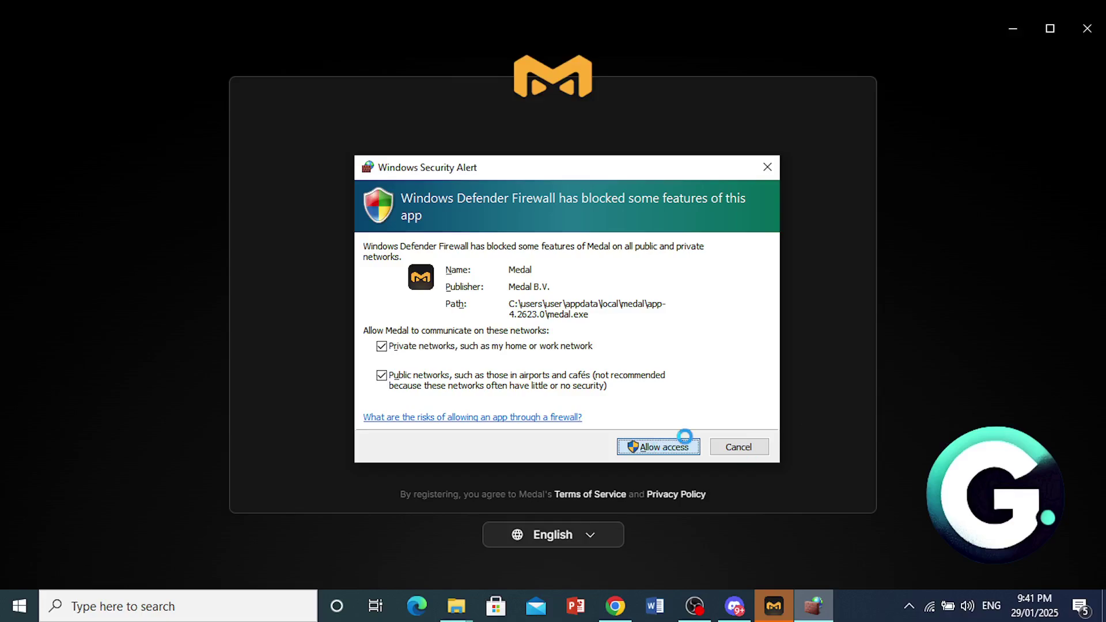
{"action": "left_click", "coordinate": [685, 444]}
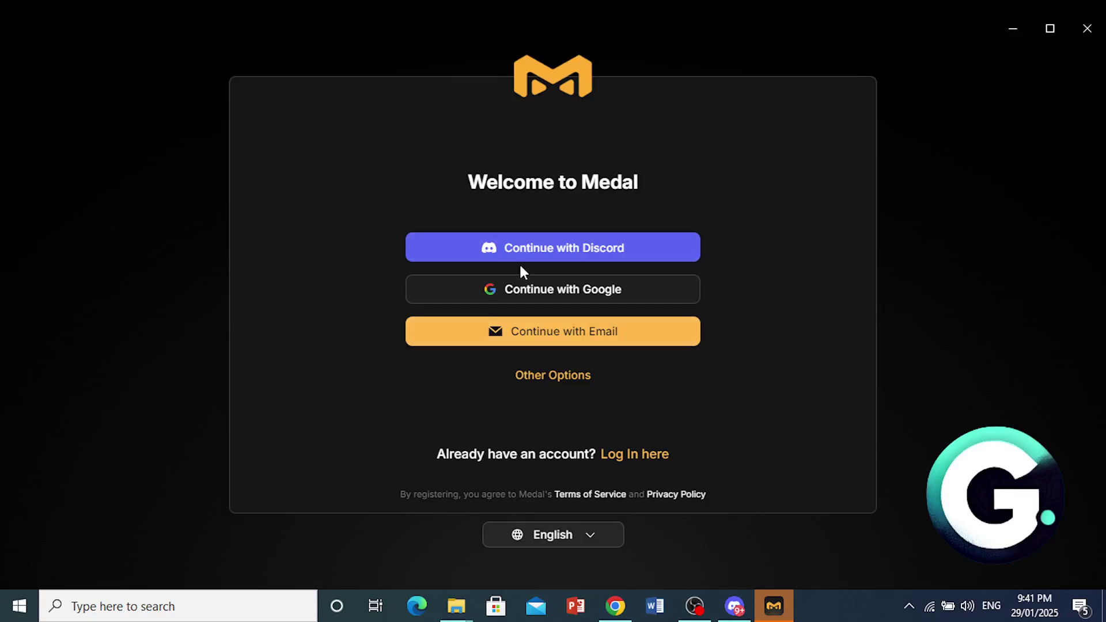
Step: Review the other sign-up services and the available interface languages on the welcome screen
{"action": "left_click", "coordinate": [546, 384]}
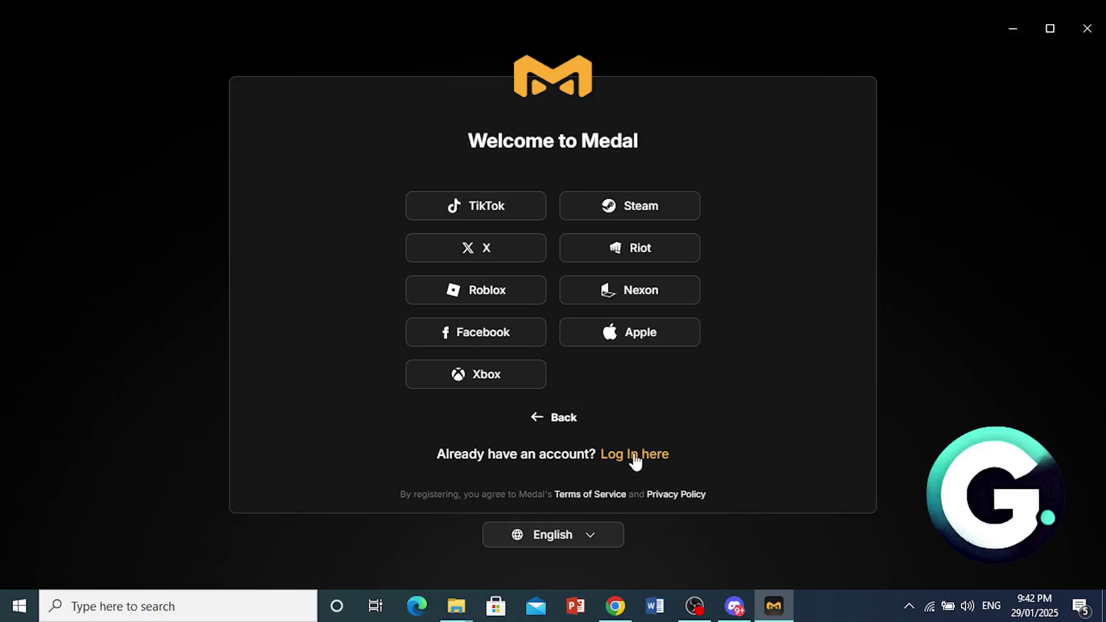
{"action": "left_click", "coordinate": [552, 426]}
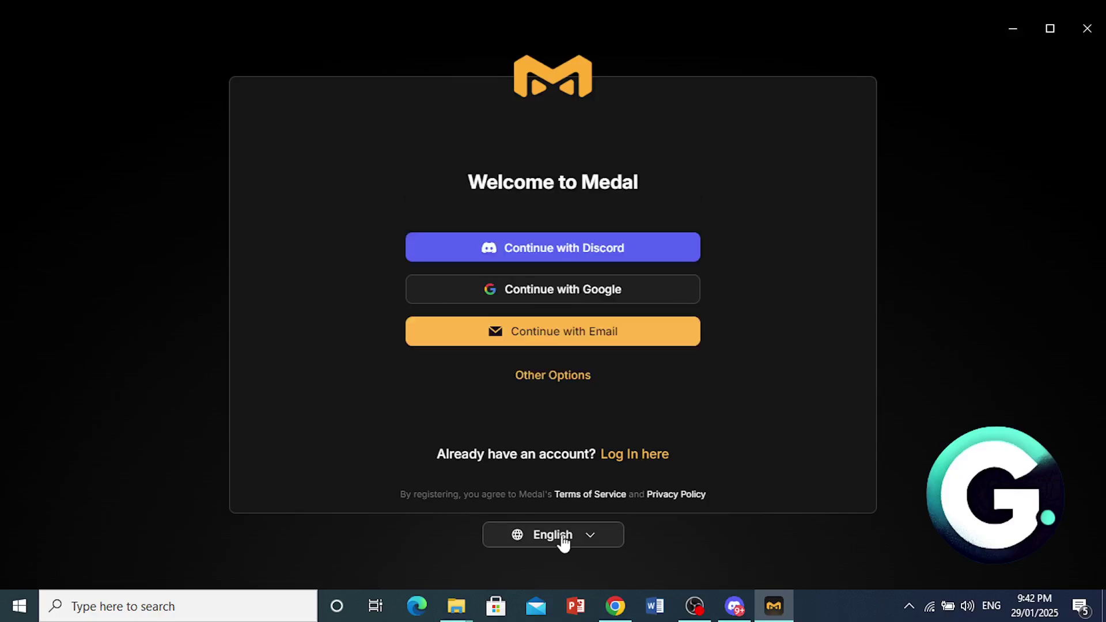
{"action": "left_click", "coordinate": [583, 544]}
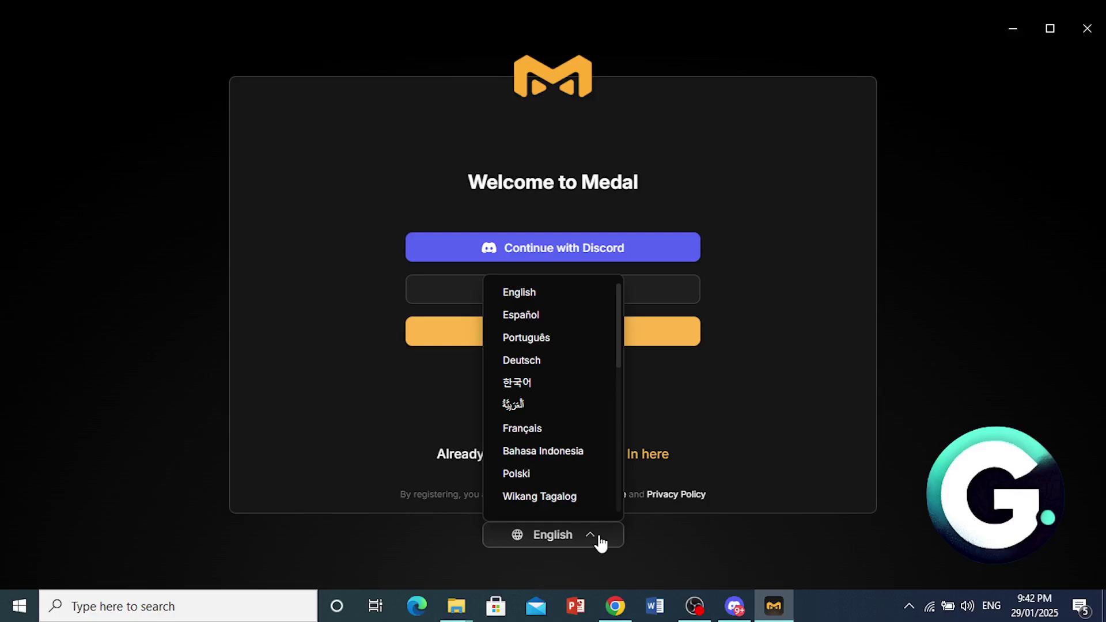
{"action": "left_click", "coordinate": [600, 540]}
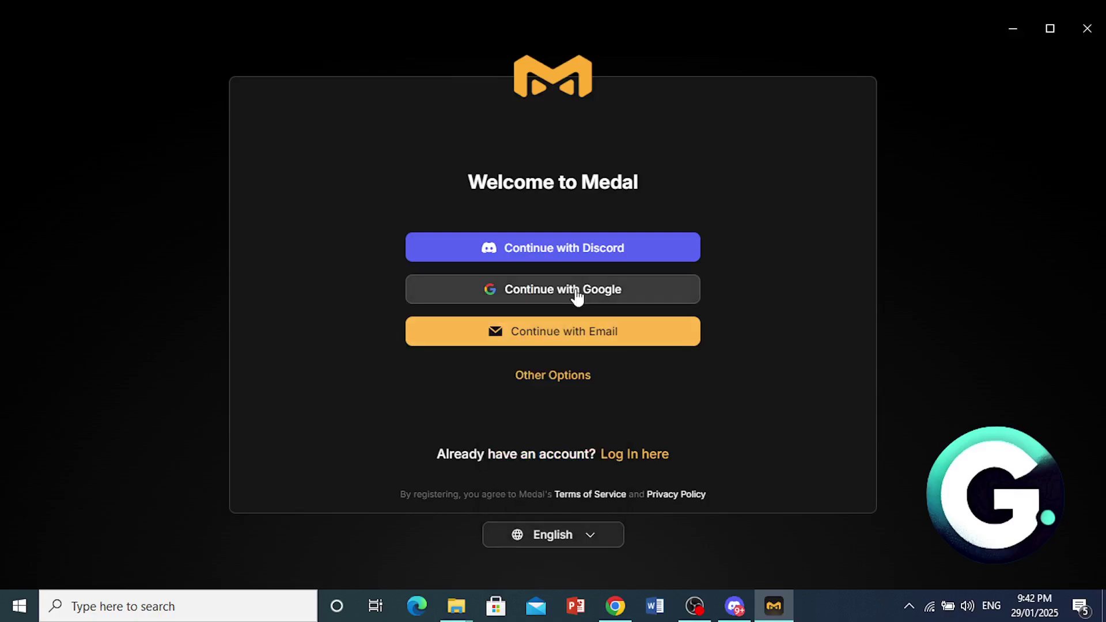
Step: Sign up with an existing Google account and accept the suggested username
{"action": "left_click", "coordinate": [647, 294]}
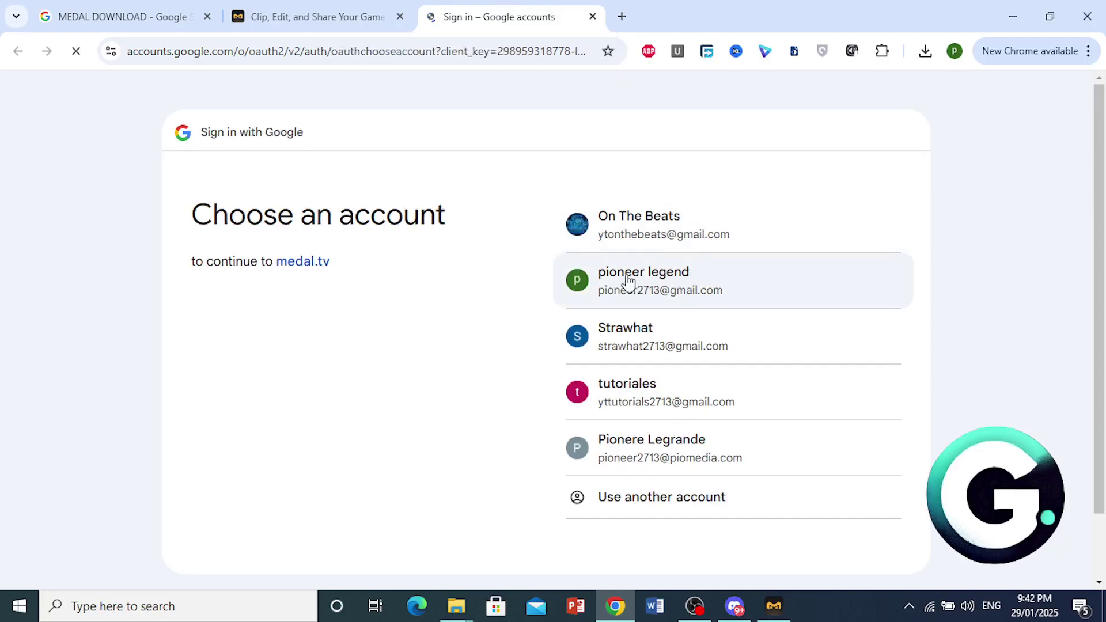
{"action": "left_click", "coordinate": [627, 294]}
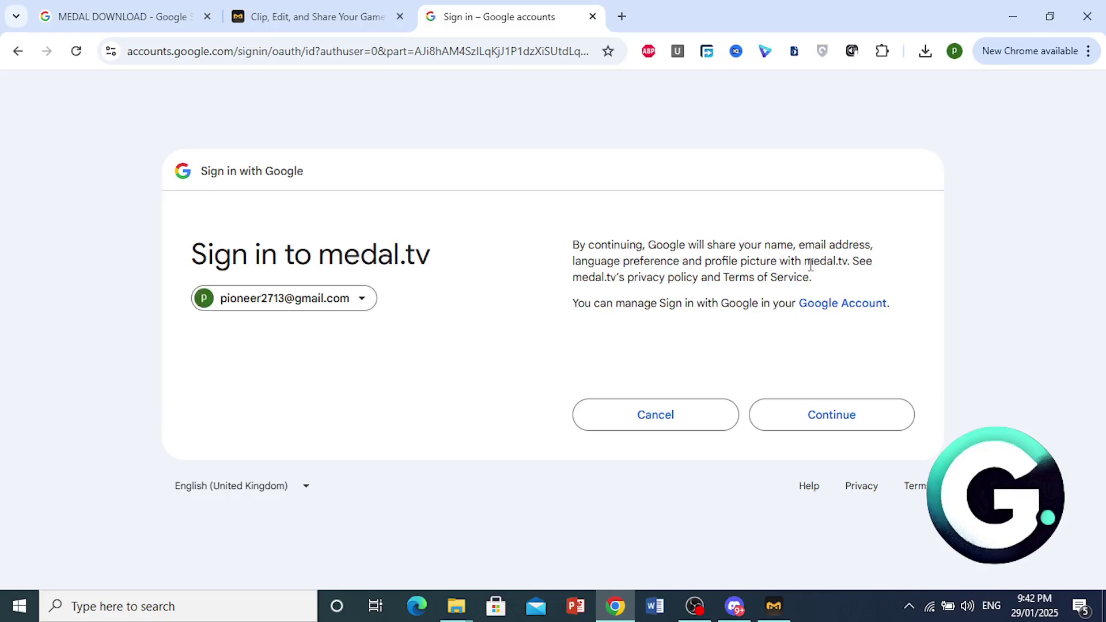
{"action": "left_click", "coordinate": [829, 424]}
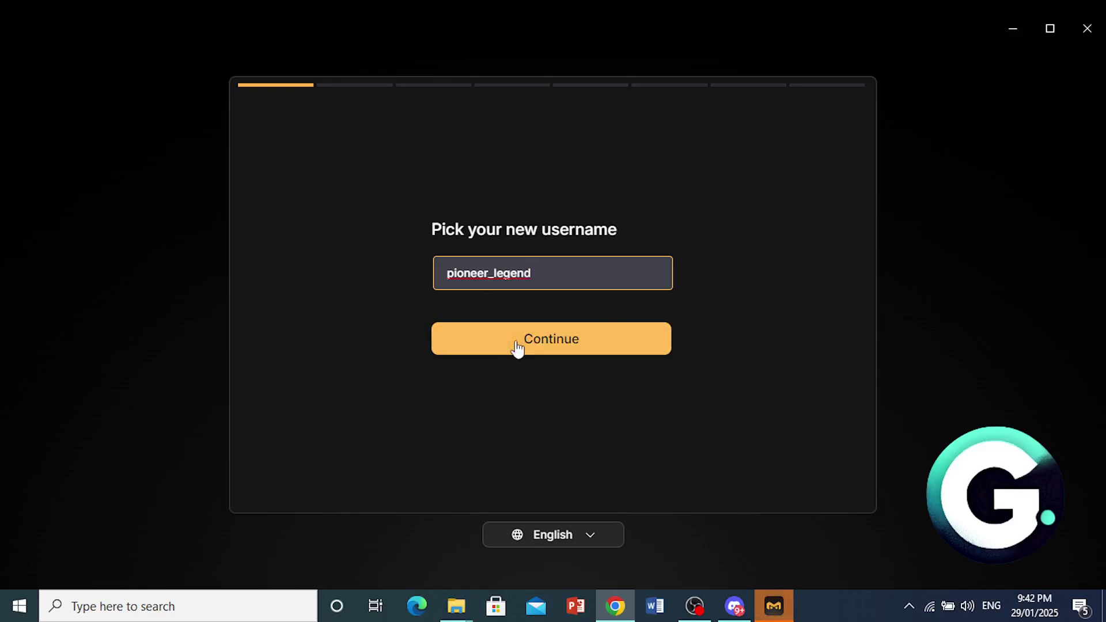
{"action": "left_click", "coordinate": [533, 352]}
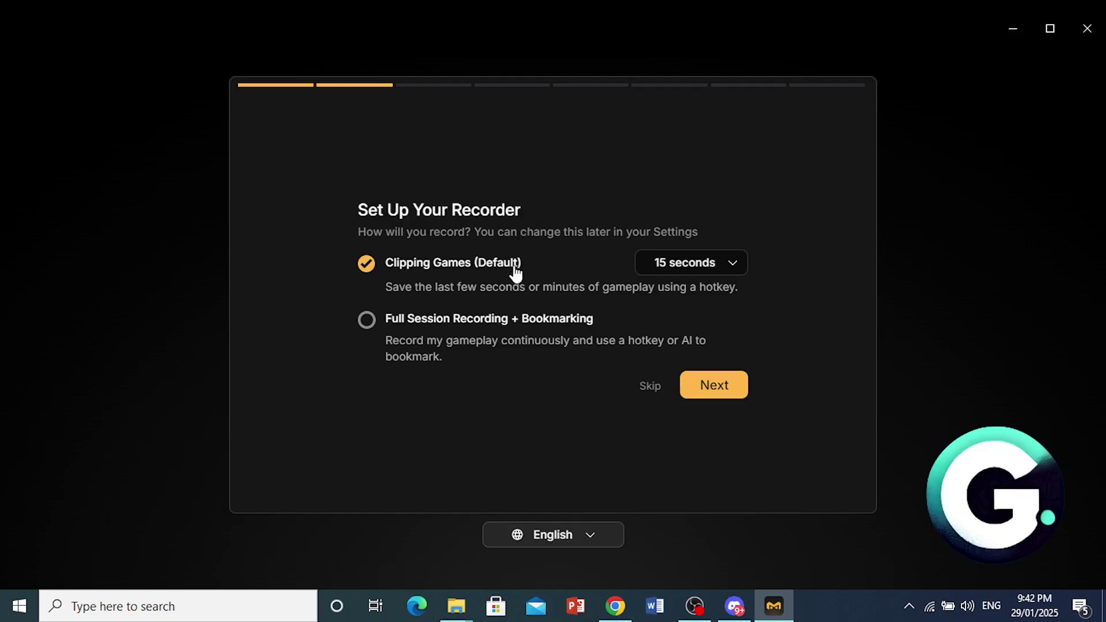
Step: Set the recorder's clip length to 1 minute with Clipping Games as the recording mode
{"action": "left_click", "coordinate": [715, 279]}
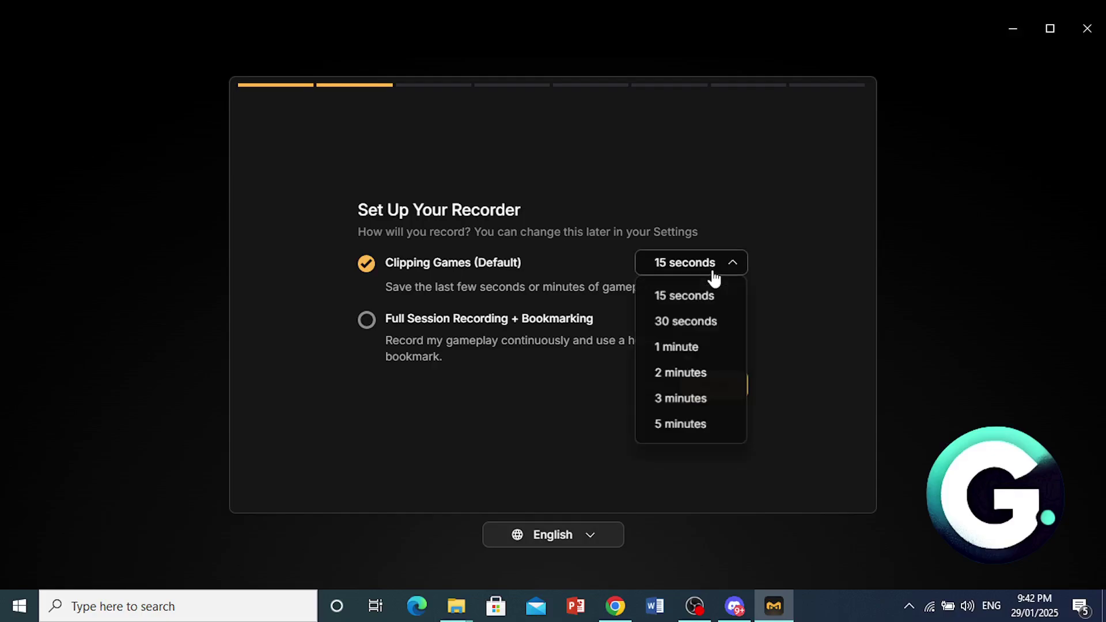
{"action": "left_click", "coordinate": [701, 348]}
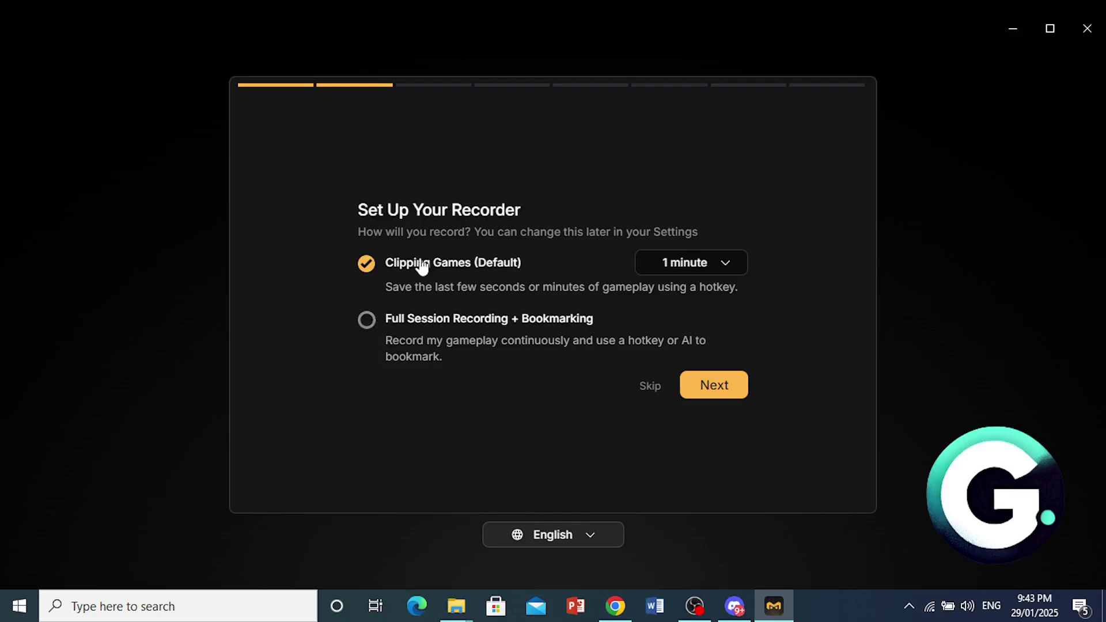
{"action": "left_click", "coordinate": [723, 391]}
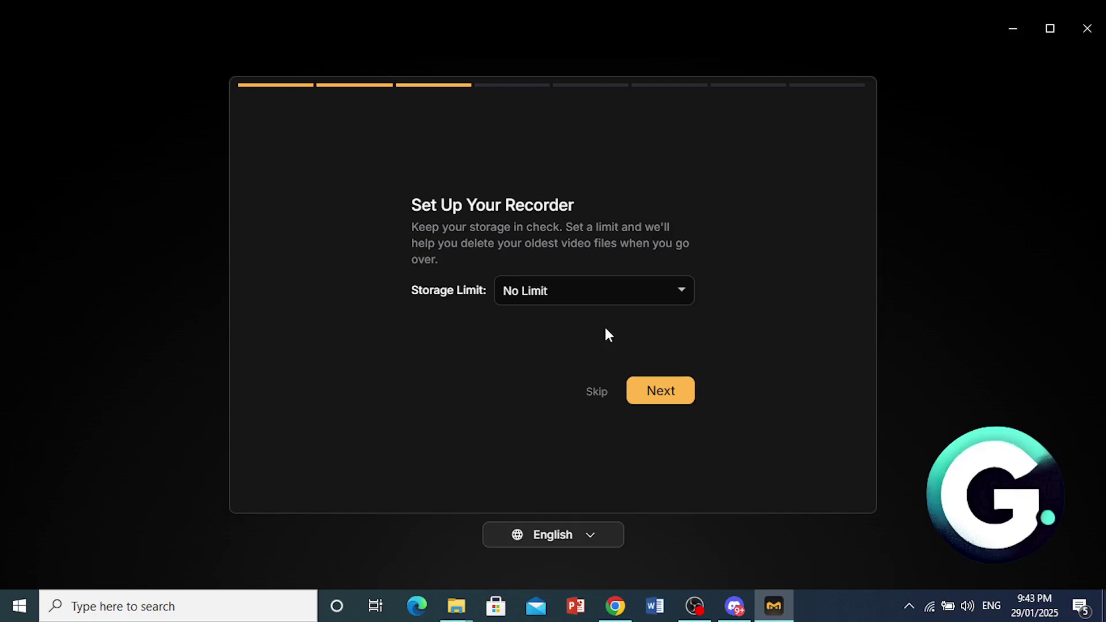
Step: Limit the recorder's video storage to 5GB
{"action": "left_click", "coordinate": [612, 296]}
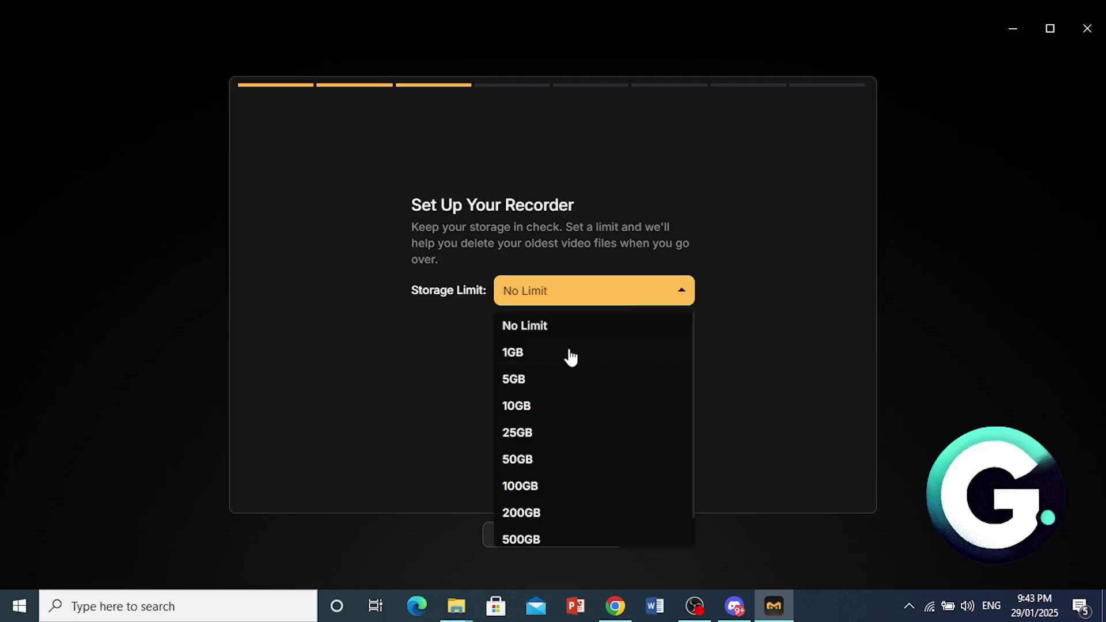
{"action": "left_click", "coordinate": [540, 385]}
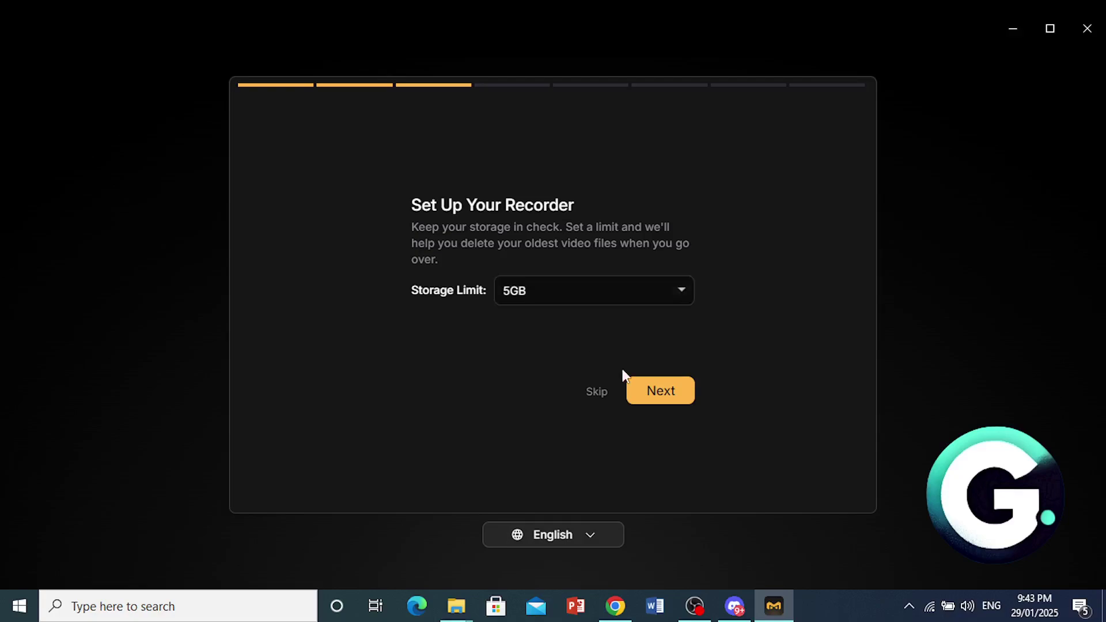
{"action": "left_click", "coordinate": [662, 393]}
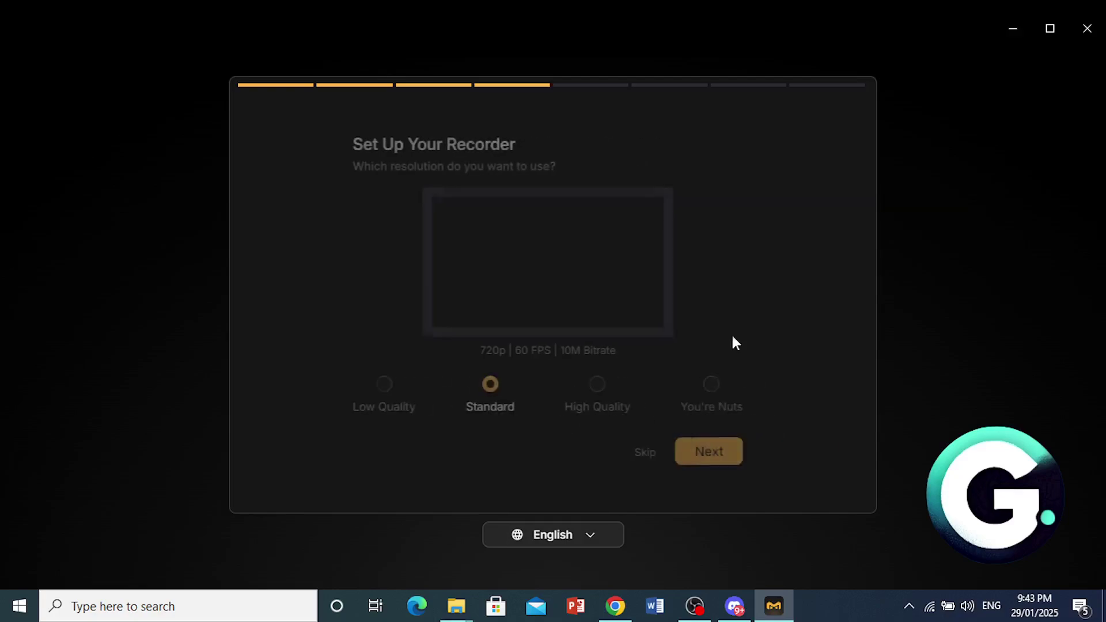
Step: Try the Low Quality, High Quality, Standard and You're Nuts resolution presets, acknowledging the intensive quality notice
{"action": "left_click", "coordinate": [461, 239]}
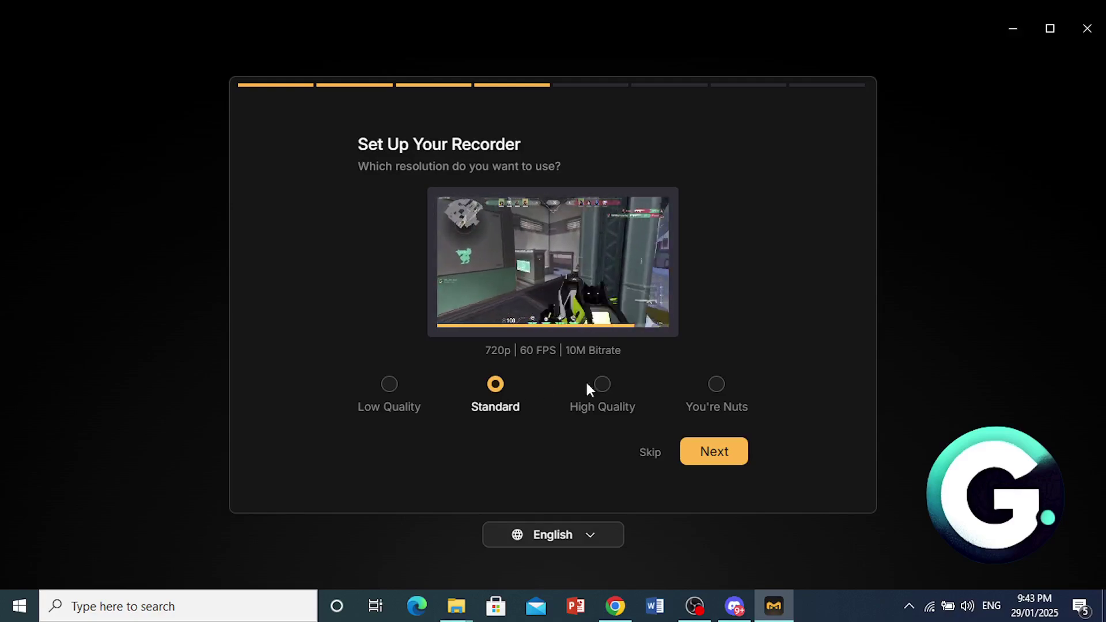
{"action": "left_click", "coordinate": [381, 396]}
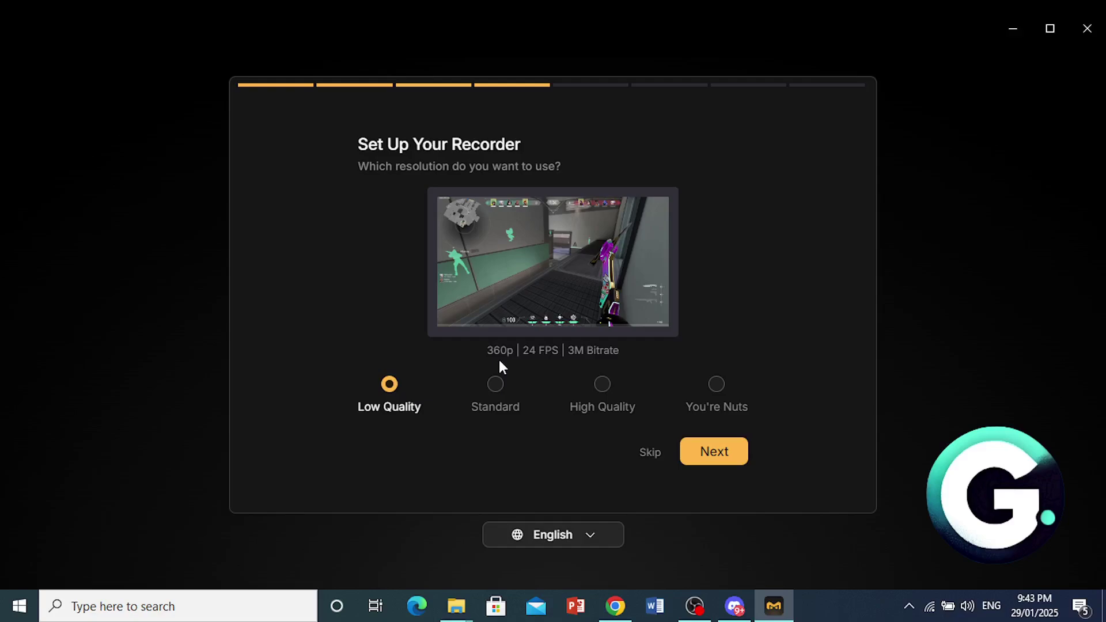
{"action": "left_click", "coordinate": [600, 407]}
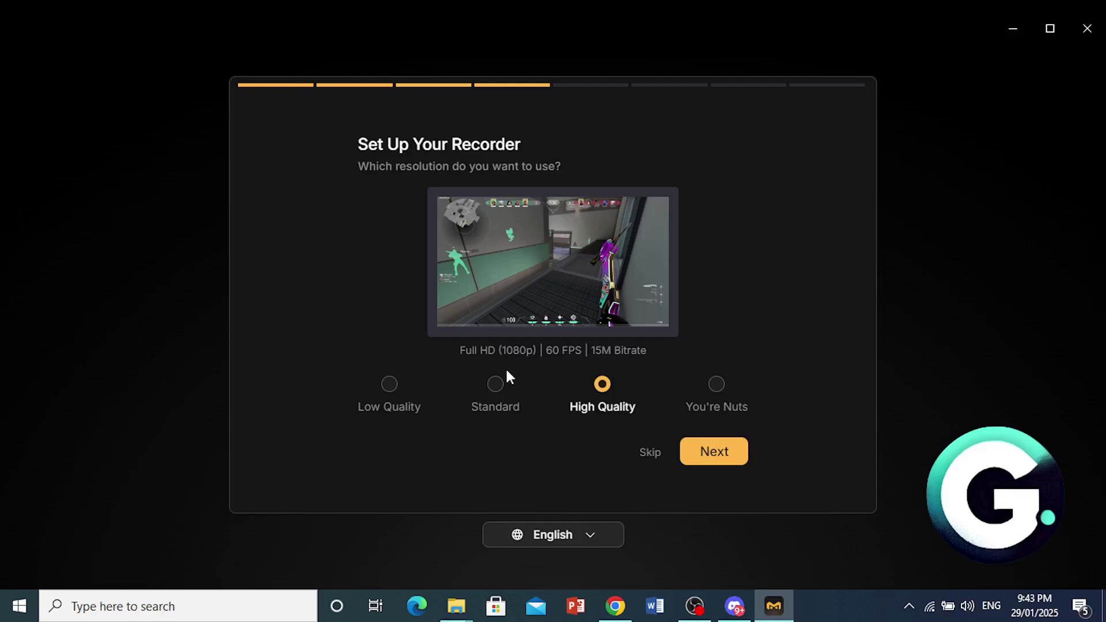
{"action": "left_click", "coordinate": [495, 387]}
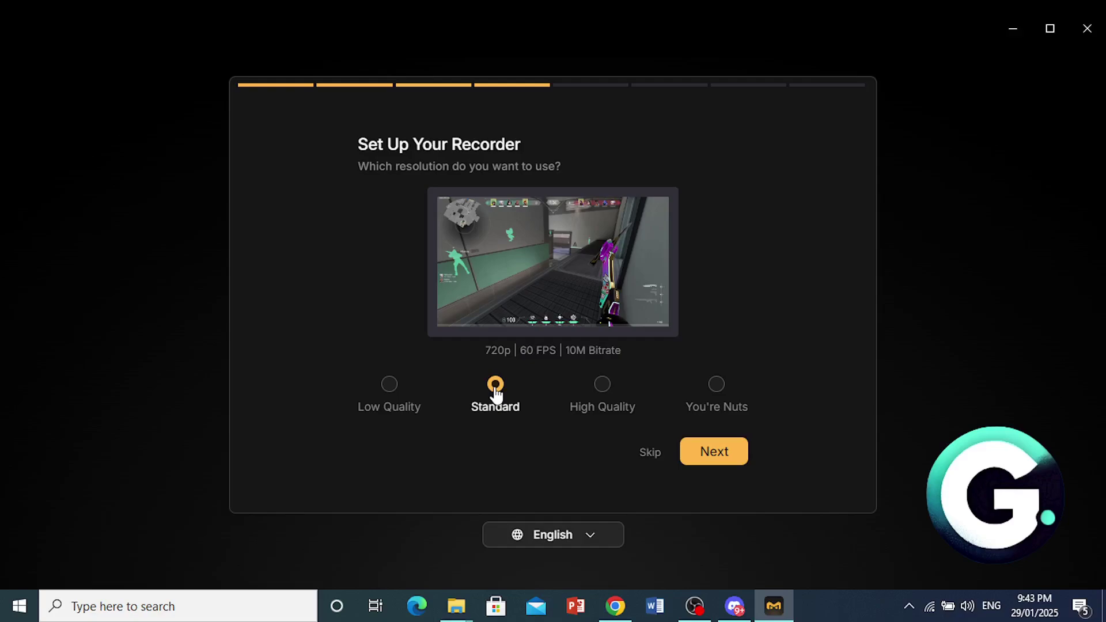
{"action": "left_click", "coordinate": [715, 403]}
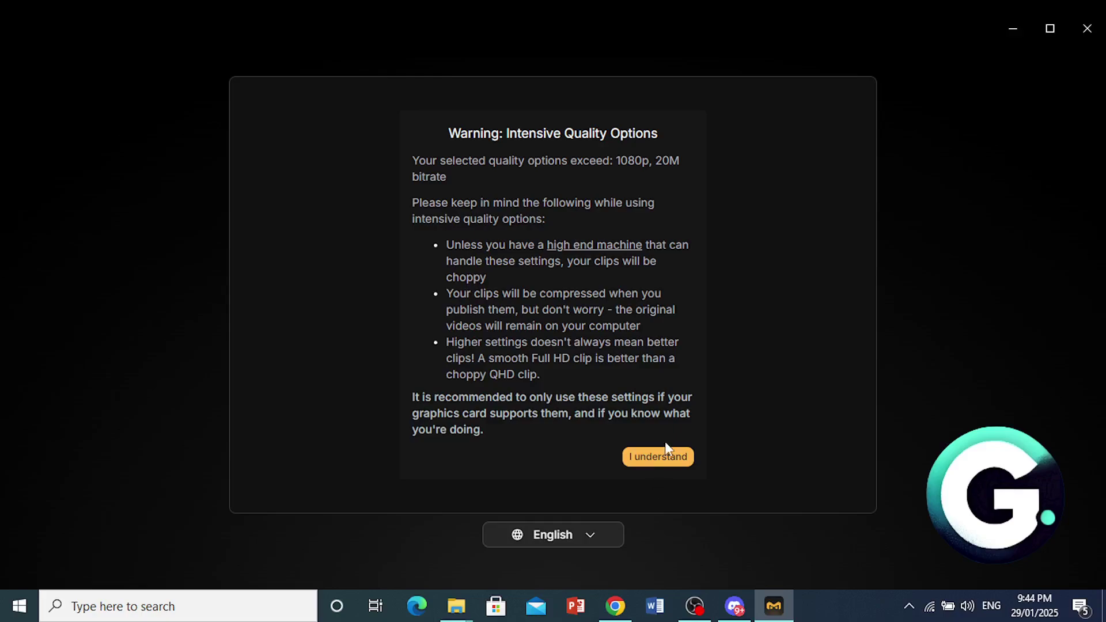
{"action": "left_click", "coordinate": [662, 456]}
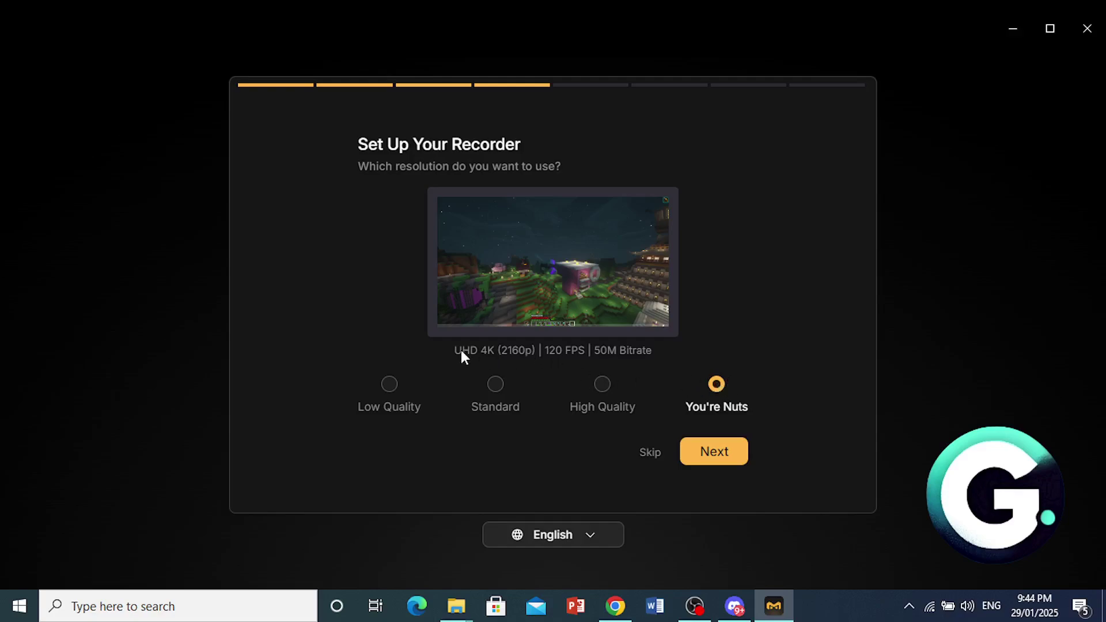
Step: Choose the Standard recording preset with 720p, 60 FPS and 10M bitrate
{"action": "left_click", "coordinate": [499, 399]}
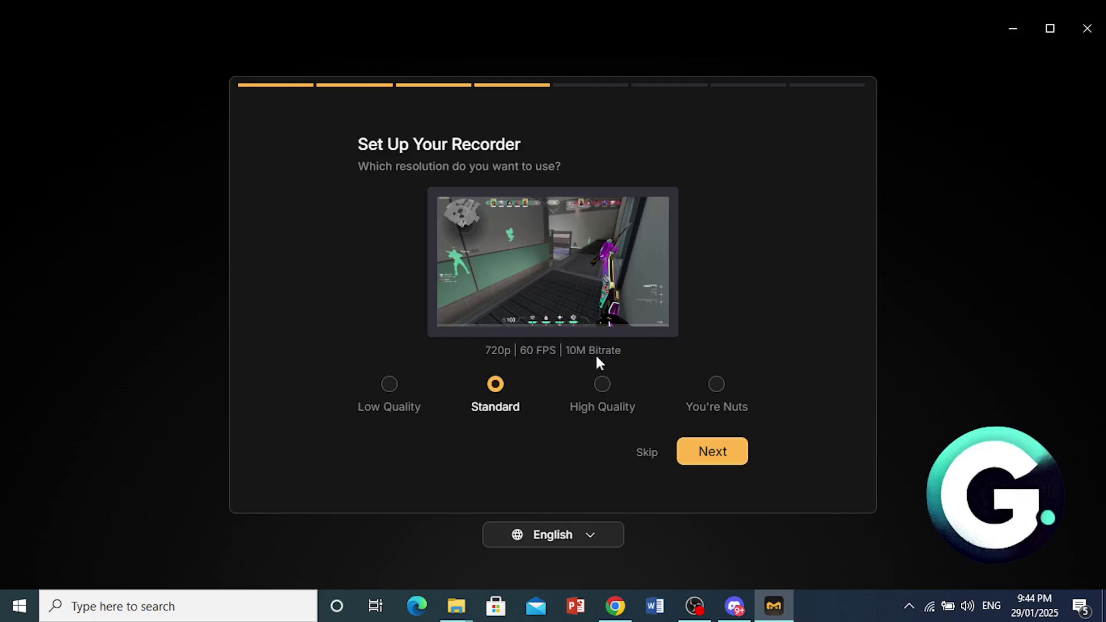
{"action": "left_click", "coordinate": [720, 452]}
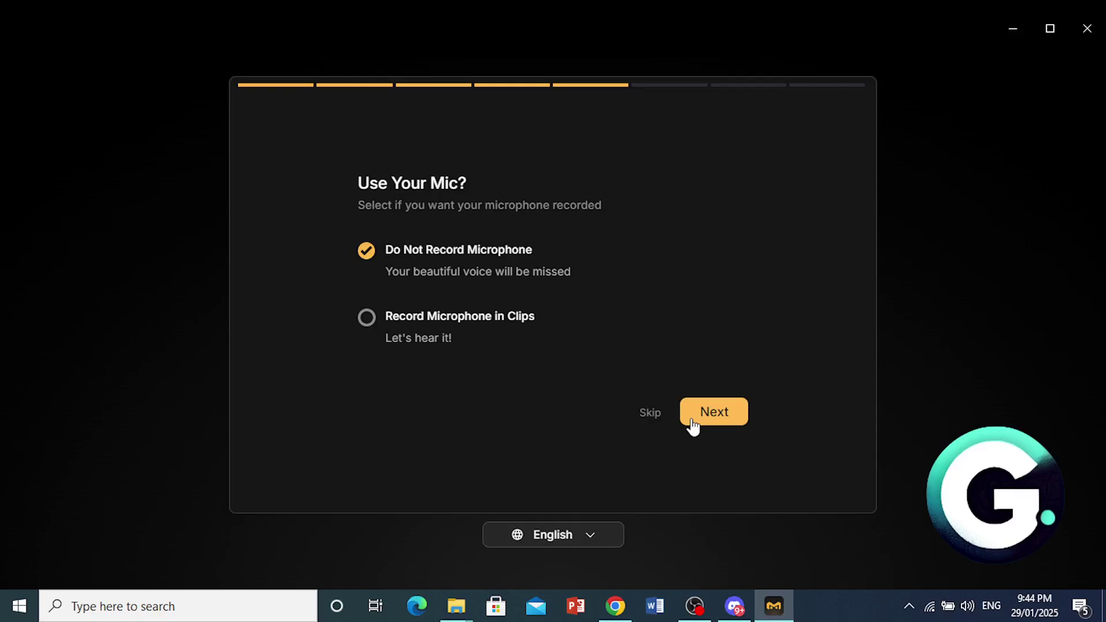
Step: Keep Do Not Record Microphone selected and set the audio capture to Record Only Game Audio
{"action": "left_click", "coordinate": [712, 413]}
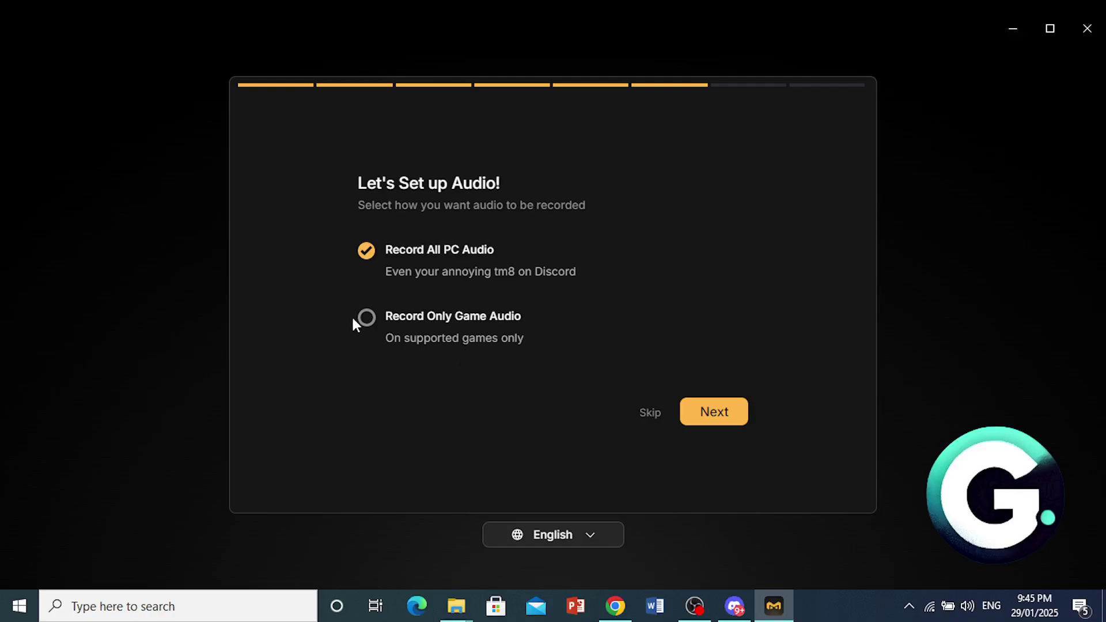
{"action": "left_click", "coordinate": [367, 318]}
{"action": "left_click", "coordinate": [714, 413]}
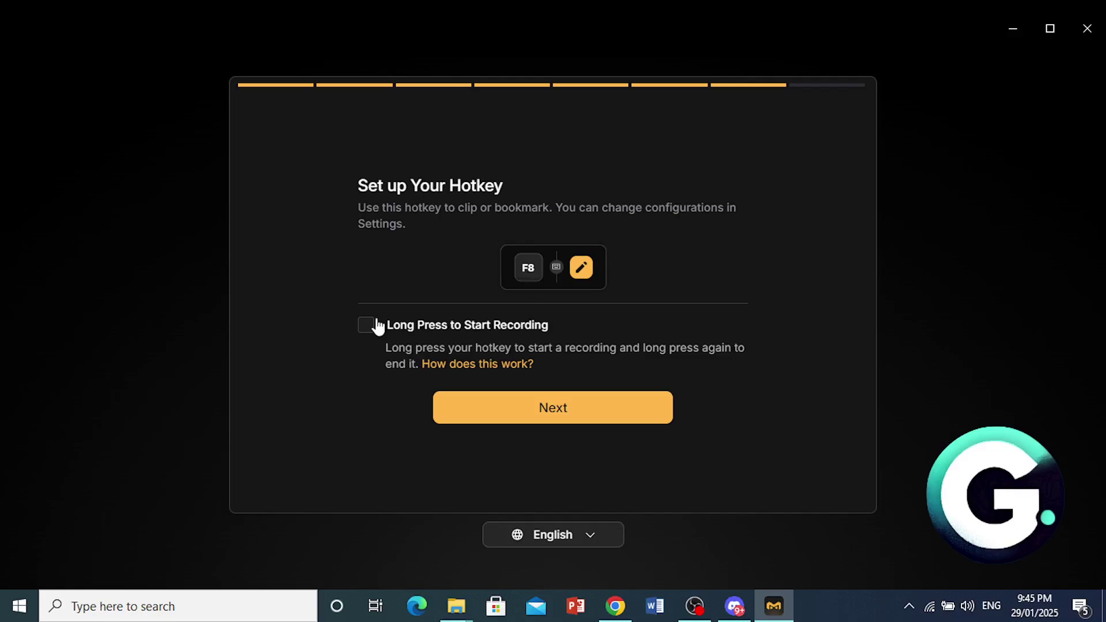
Step: Try the Long Press to Start Recording option and accept F8 as the clip hotkey
{"action": "left_click", "coordinate": [367, 338]}
{"action": "left_click", "coordinate": [366, 326]}
{"action": "left_click", "coordinate": [557, 410]}
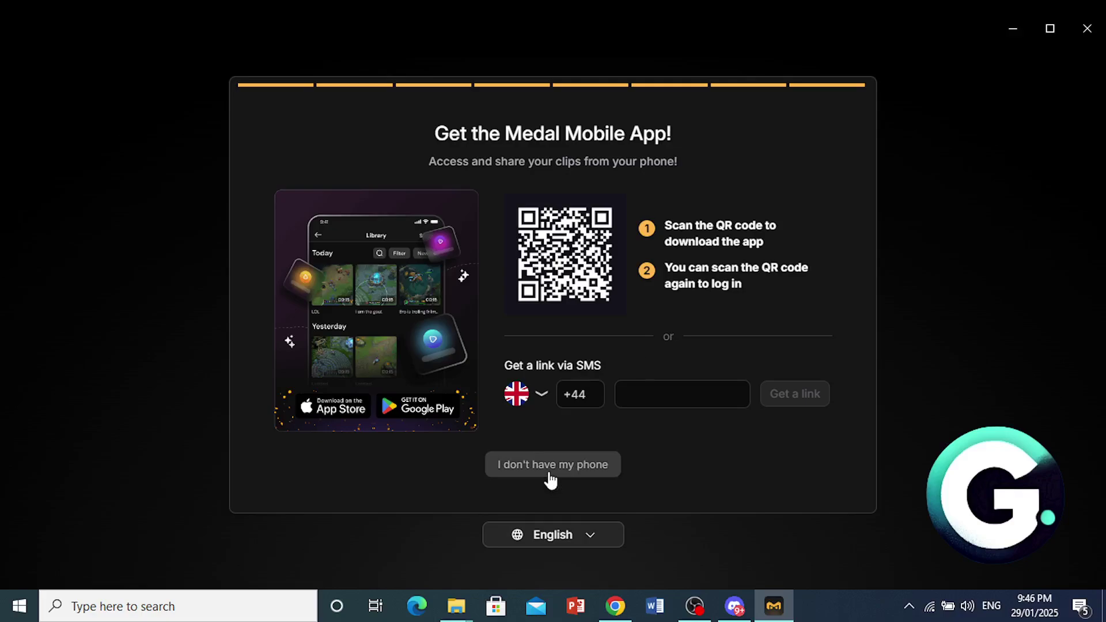
Step: Skip getting the Medal mobile app and finish the setup to sign in
{"action": "left_click", "coordinate": [584, 470]}
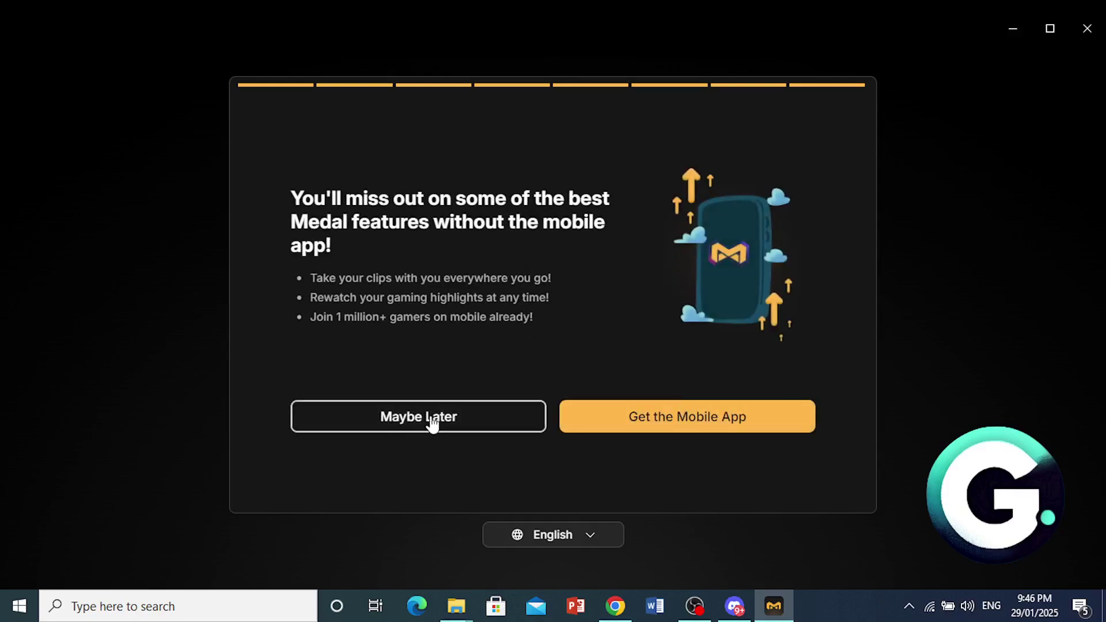
{"action": "left_click", "coordinate": [450, 427]}
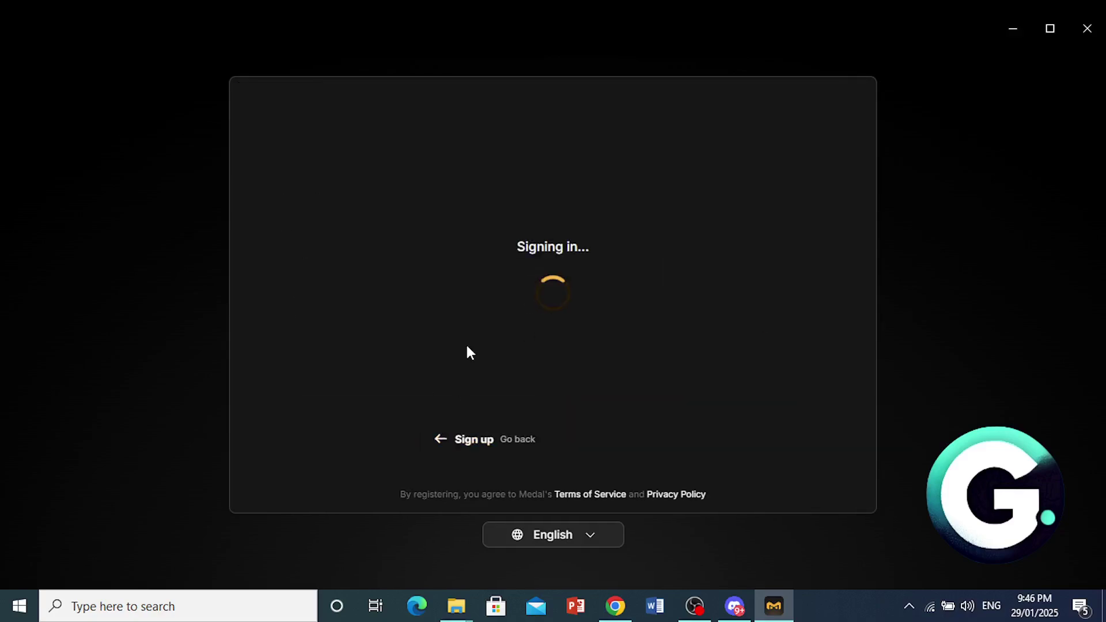